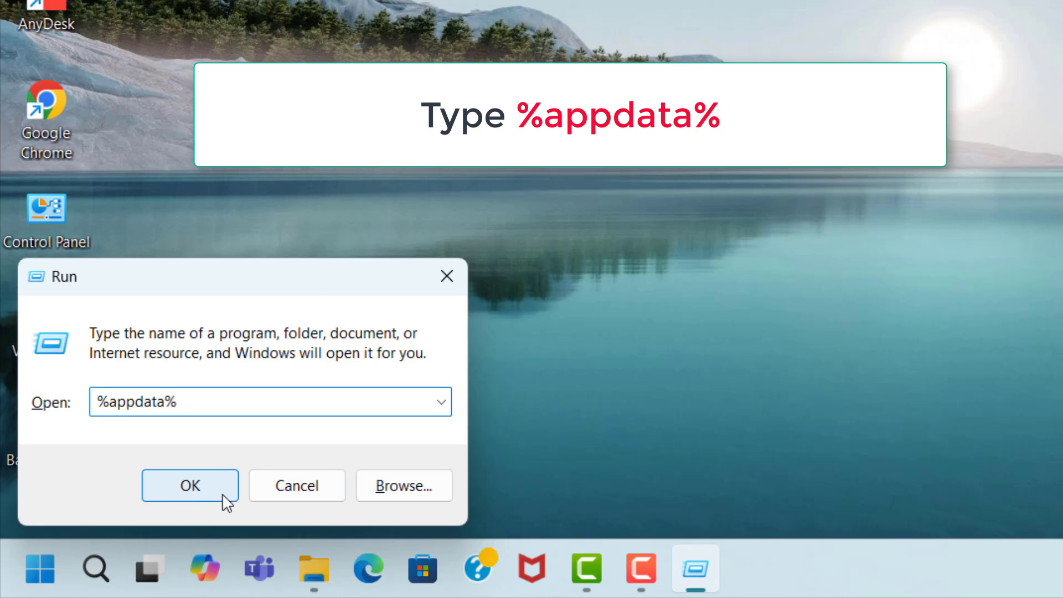
# Run %appdata% and navigate from the Roaming folder to AppData\Local\Temp.
pyautogui.click(190, 487)
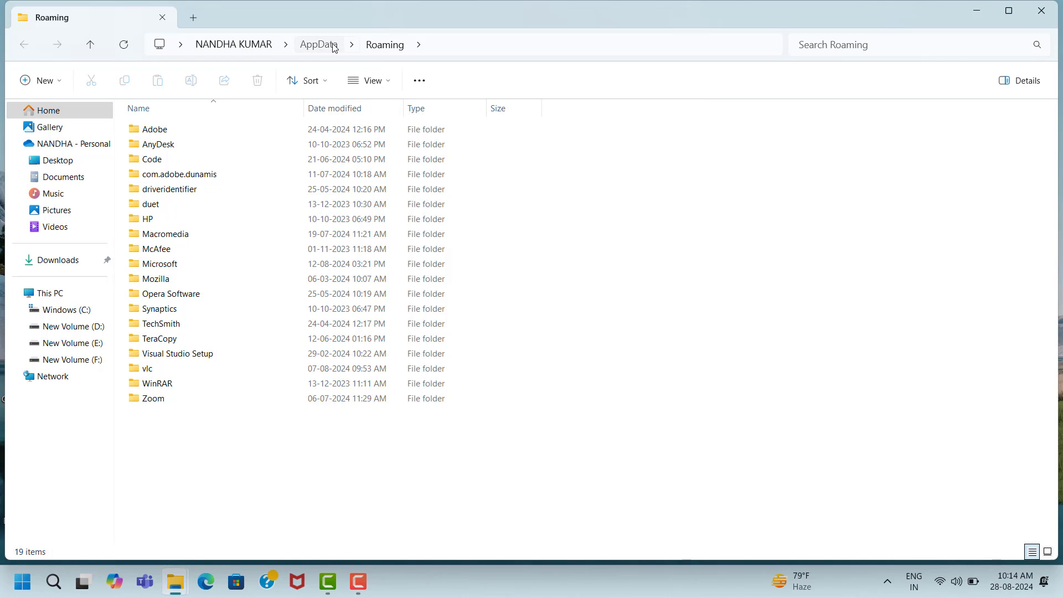
pyautogui.click(326, 45)
pyautogui.click(162, 135)
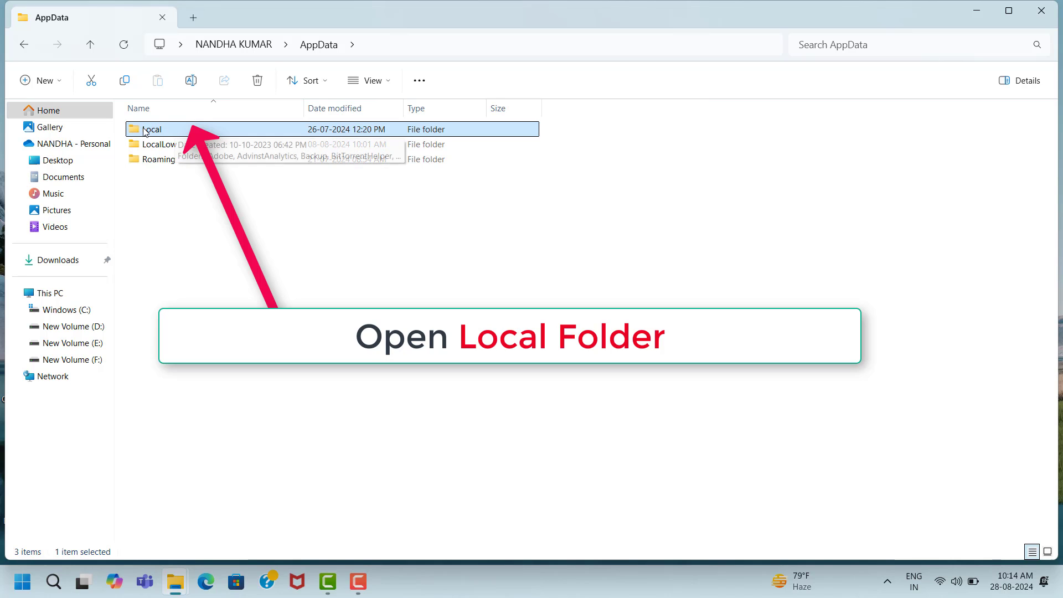
pyautogui.doubleClick(176, 131)
pyautogui.scroll(-2, 190, 450)
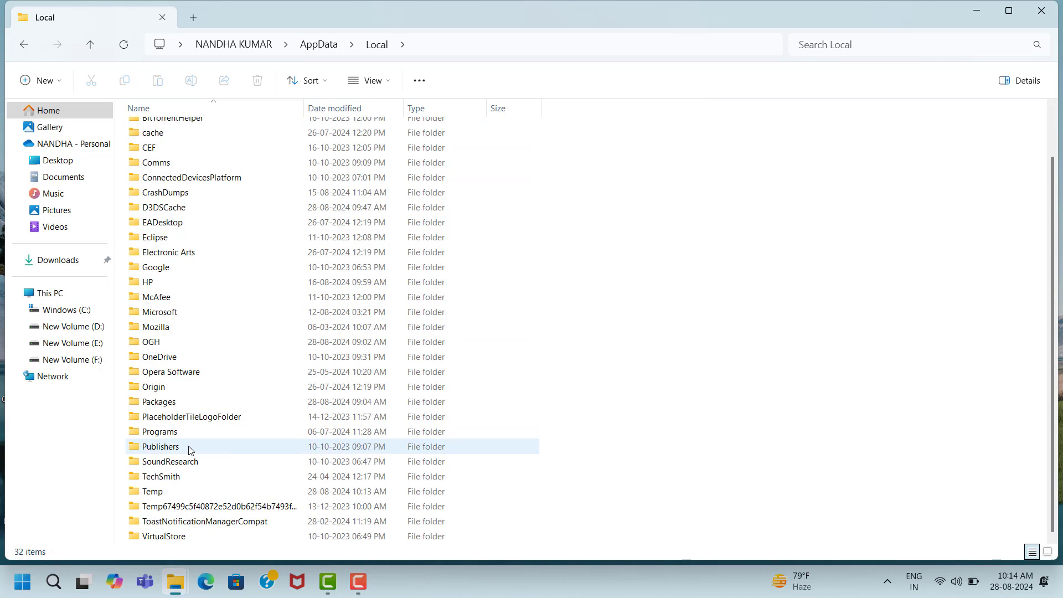
pyautogui.click(176, 493)
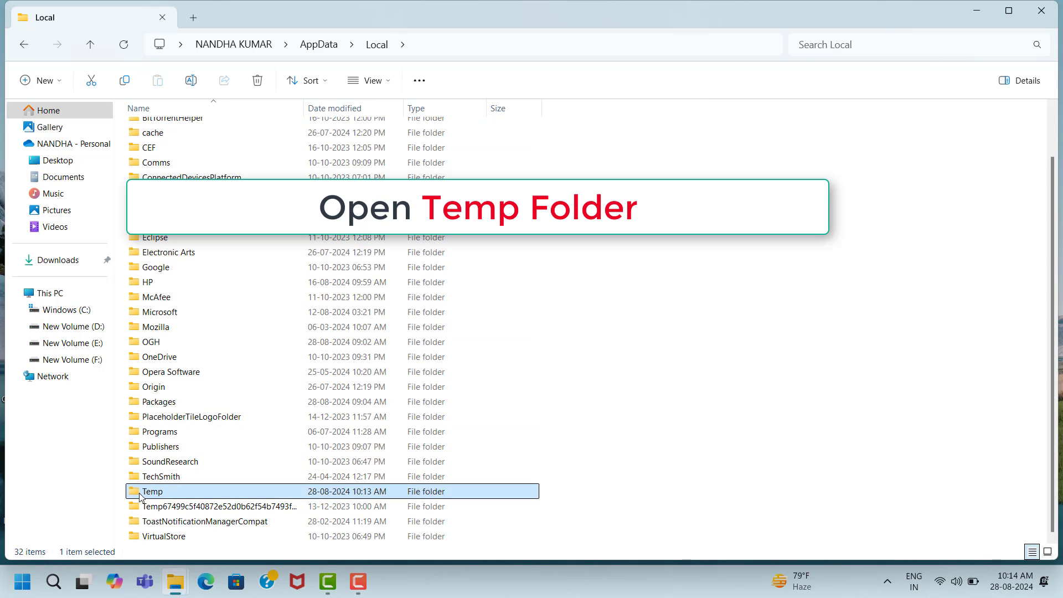
pyautogui.doubleClick(176, 494)
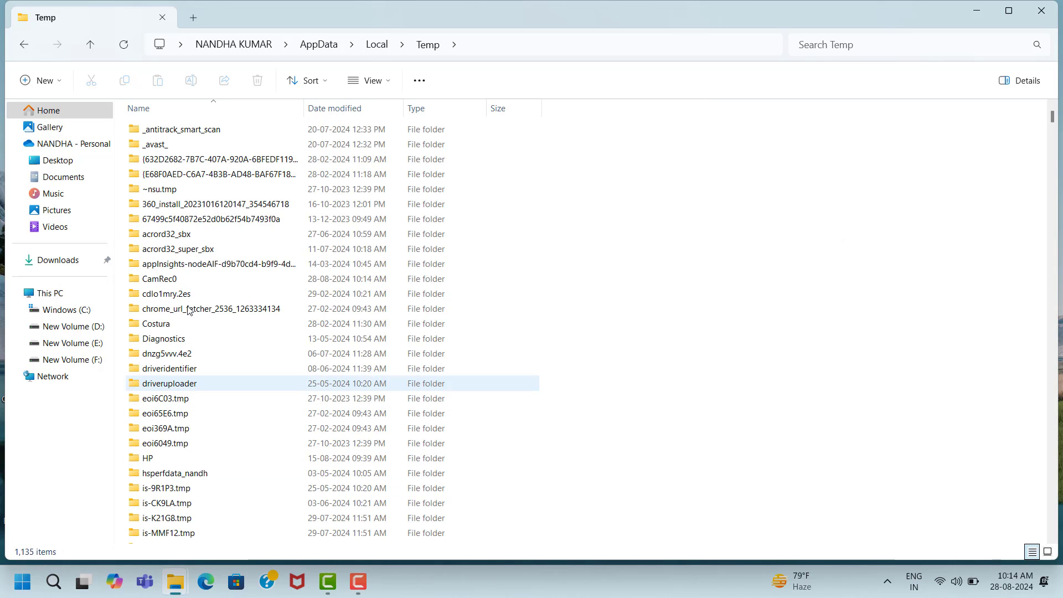
# Select everything in the AppData\Local\Temp folder and delete it.
pyautogui.click(214, 132)
pyautogui.hotkey('ctrl', 'a')
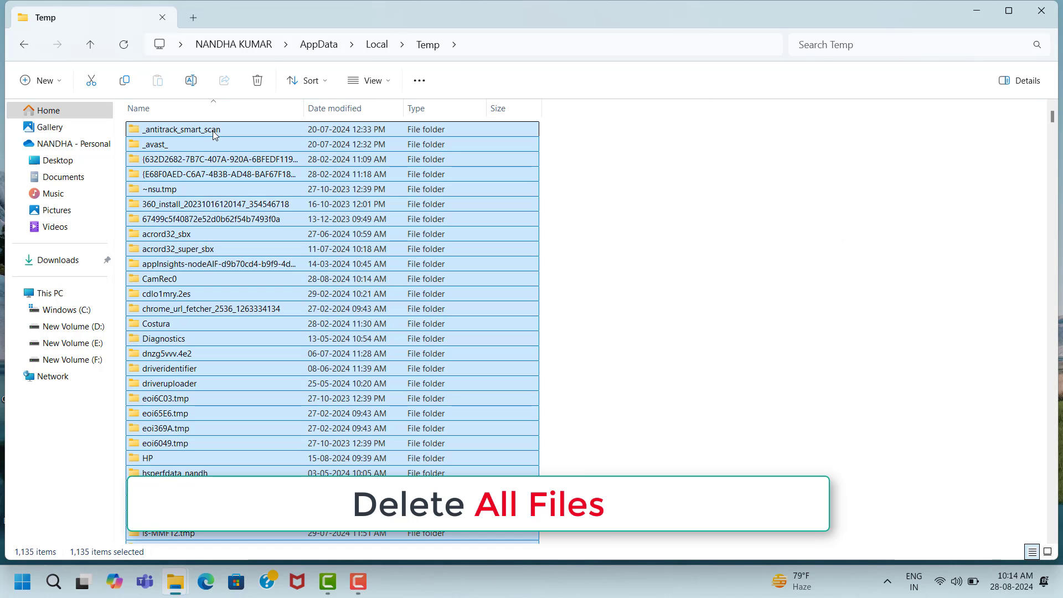
pyautogui.rightClick(213, 132)
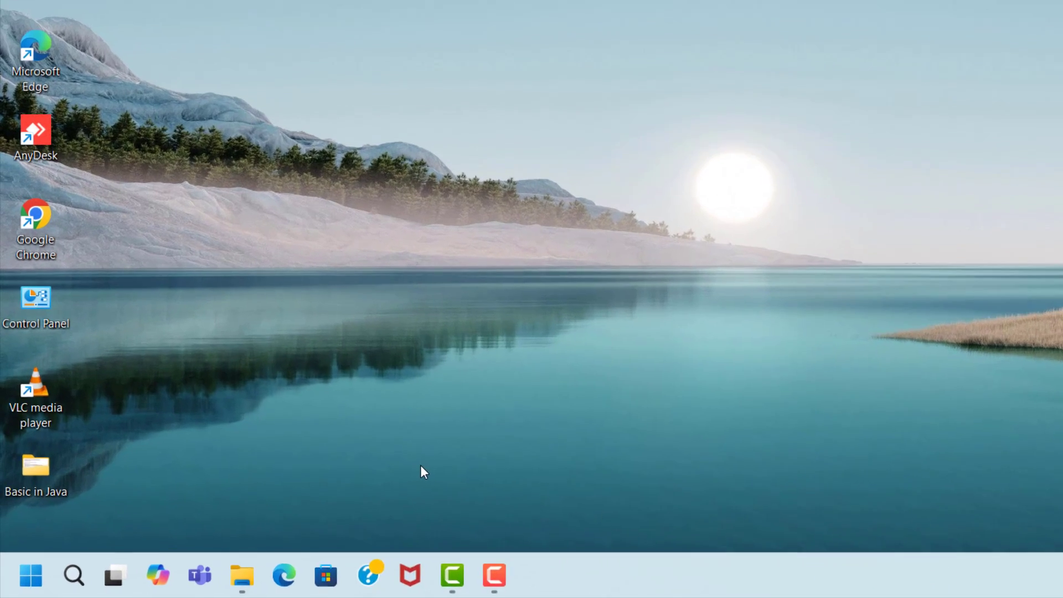
# Open the Windows Temp folder by running temp from the Run dialog.
pyautogui.press('super+r')
pyautogui.write('tem')
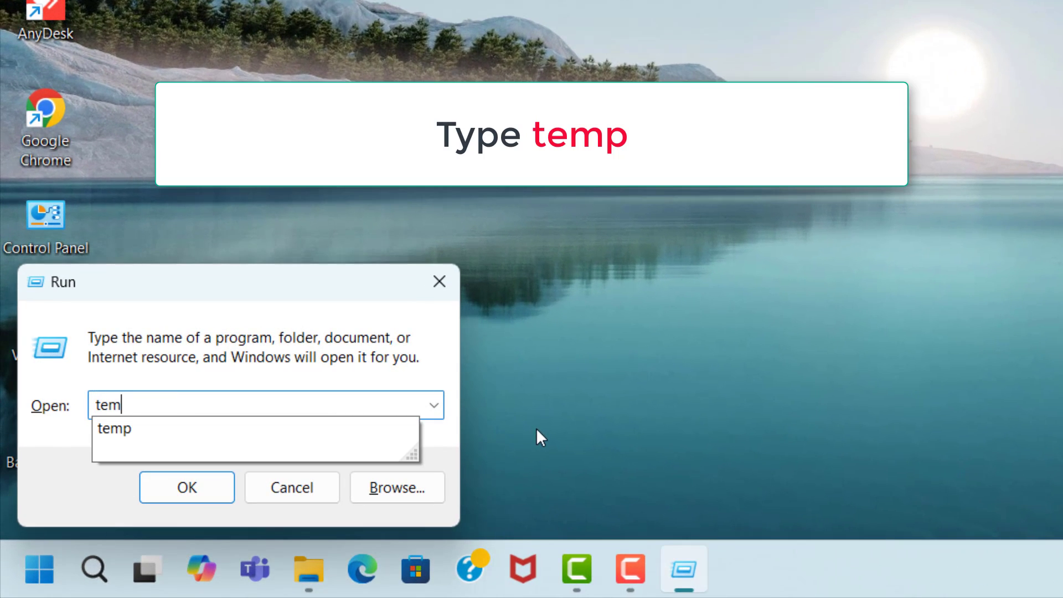
pyautogui.write('p')
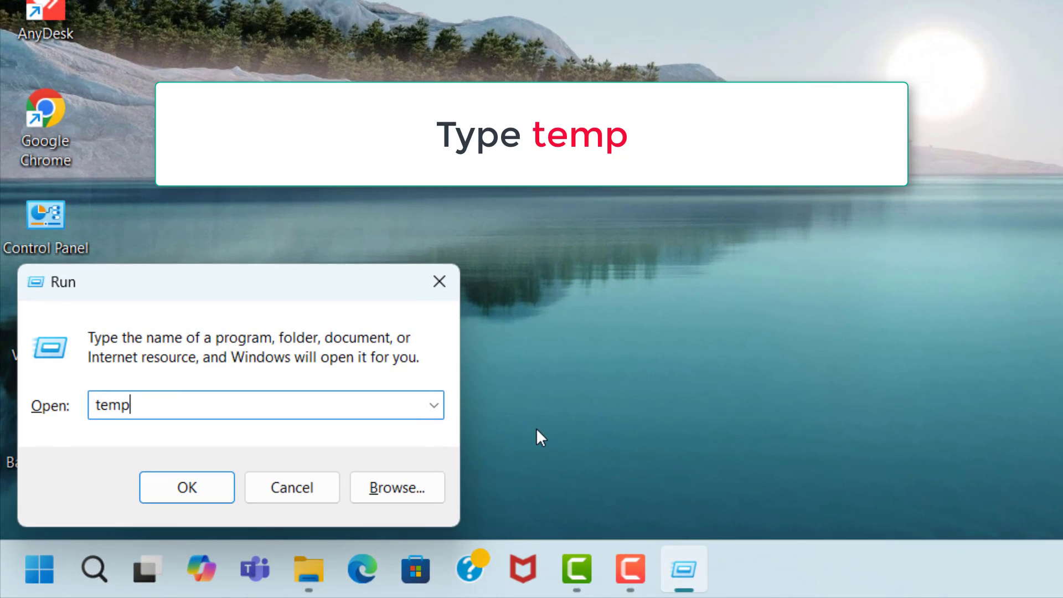
pyautogui.click(188, 490)
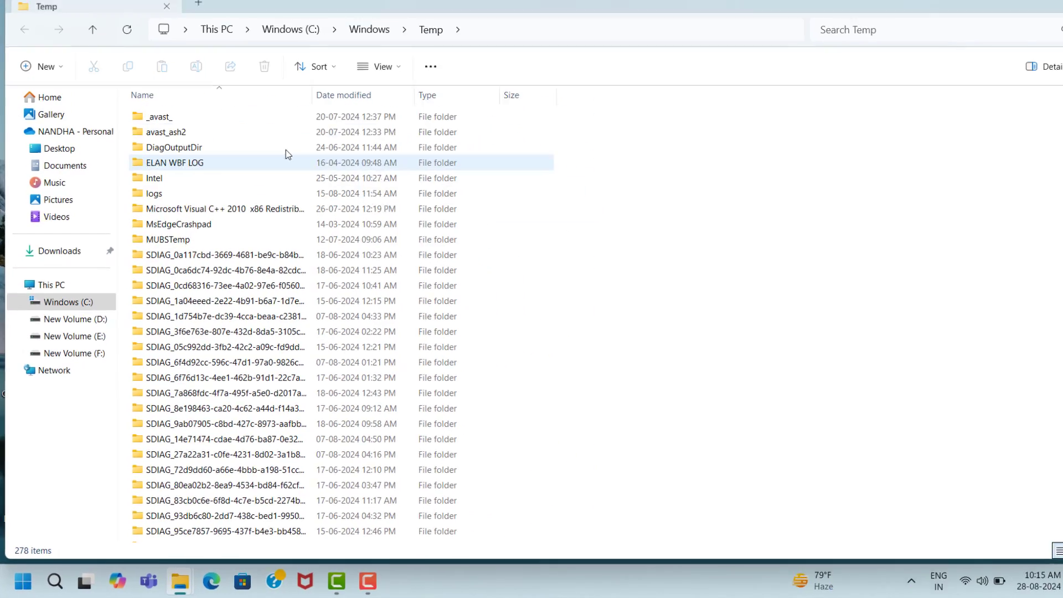
# Delete all files and folders in C:\Windows\Temp.
pyautogui.click(276, 124)
pyautogui.hotkey('ctrl', 'a')
pyautogui.rightClick(276, 124)
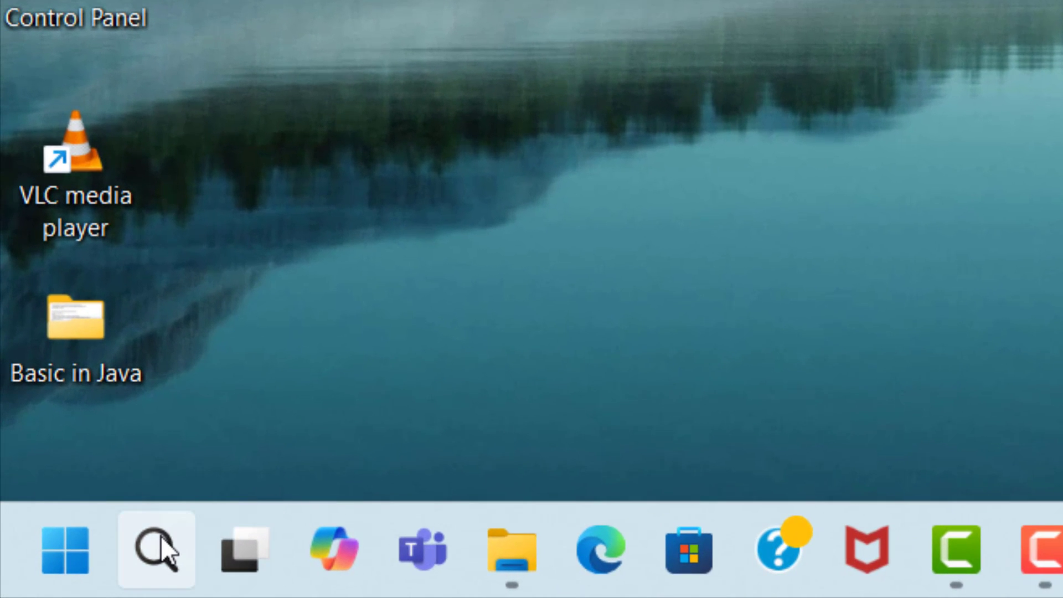
# Find the Windows Update settings through Windows search and check for updates.
pyautogui.click(161, 536)
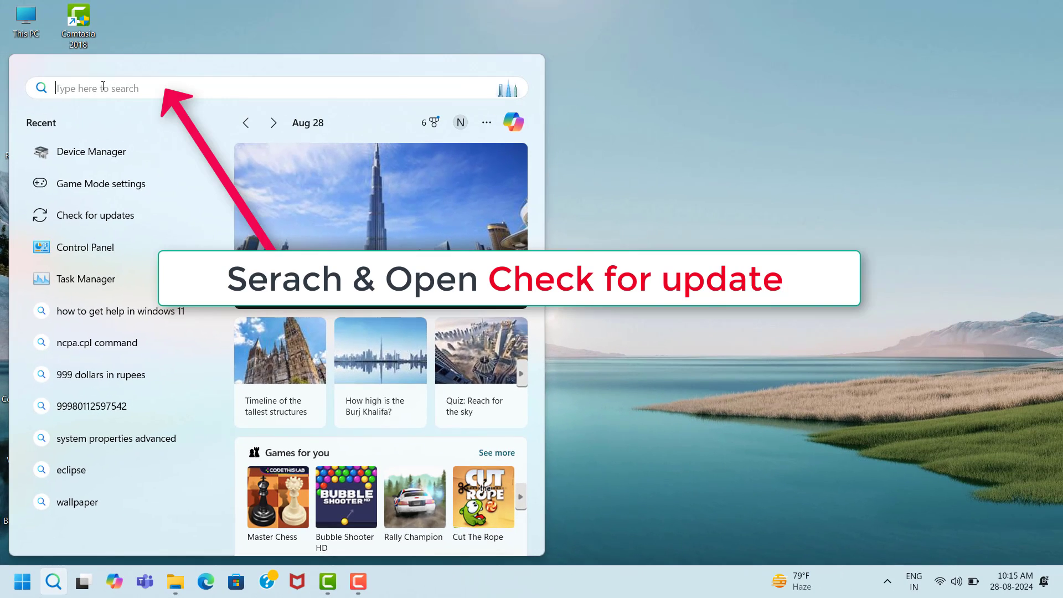
pyautogui.write('che')
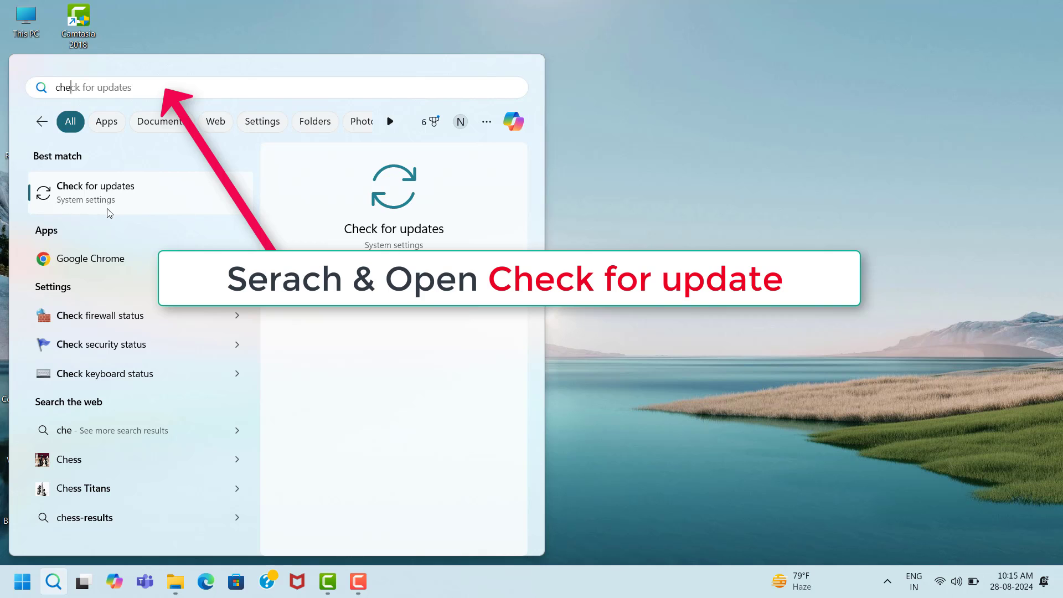
pyautogui.click(172, 211)
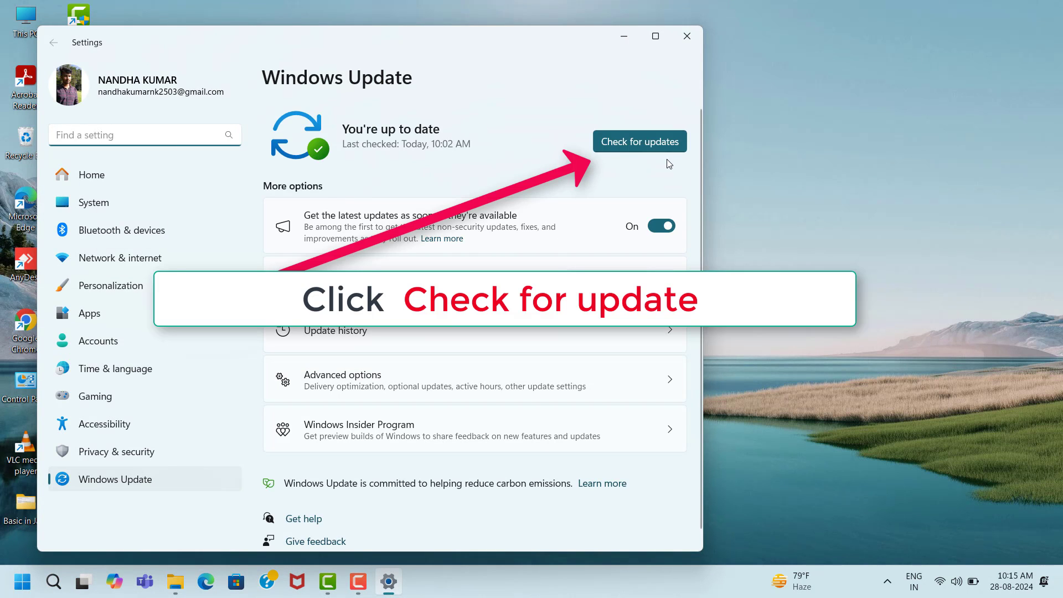
pyautogui.click(632, 151)
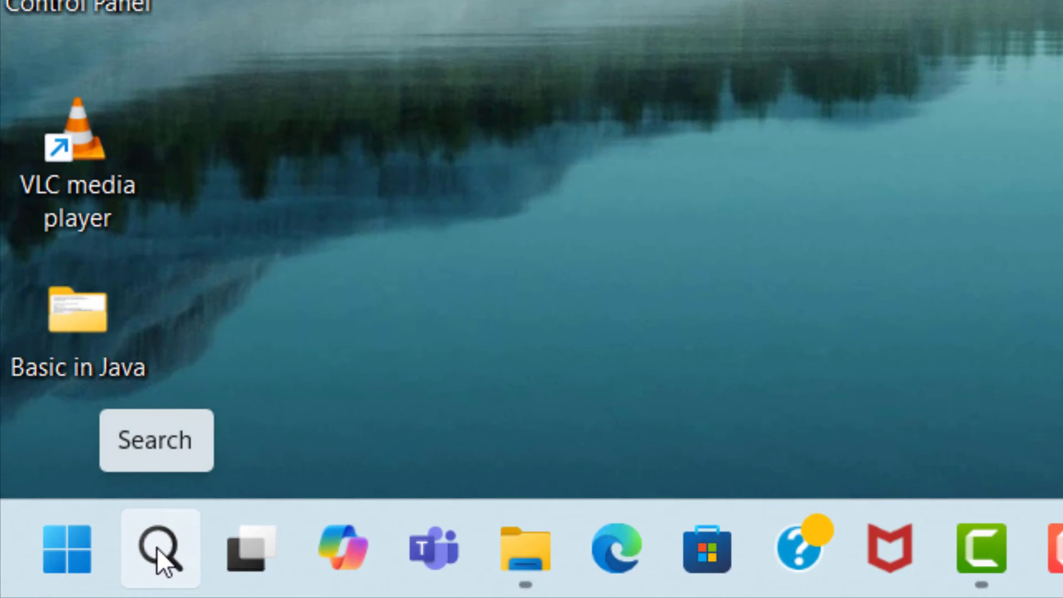
# Find the Game Mode settings through Windows search and turn Game Mode on.
pyautogui.click(160, 554)
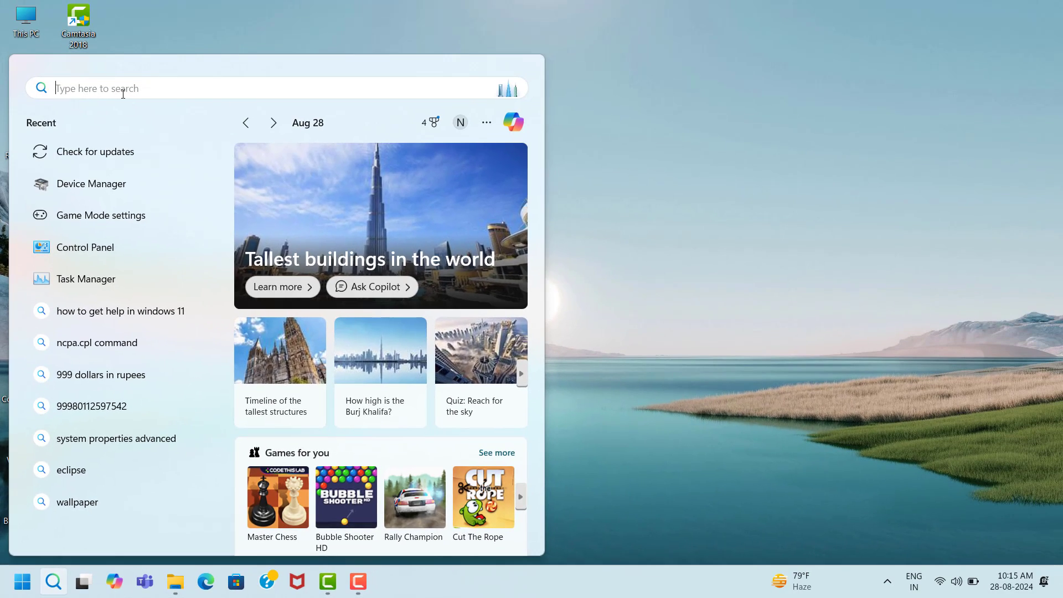
pyautogui.write('game')
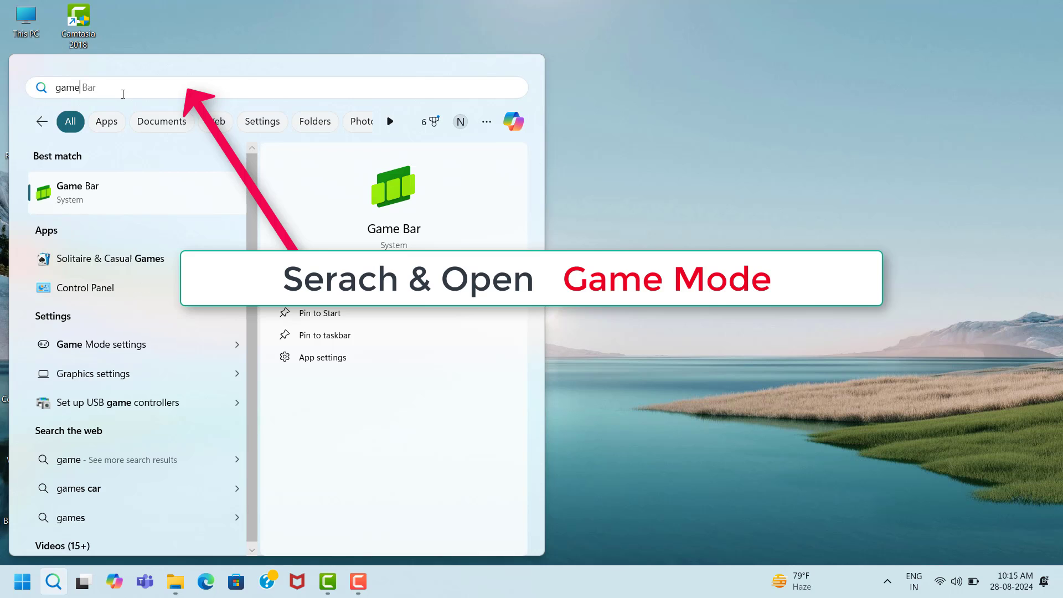
pyautogui.write(' m')
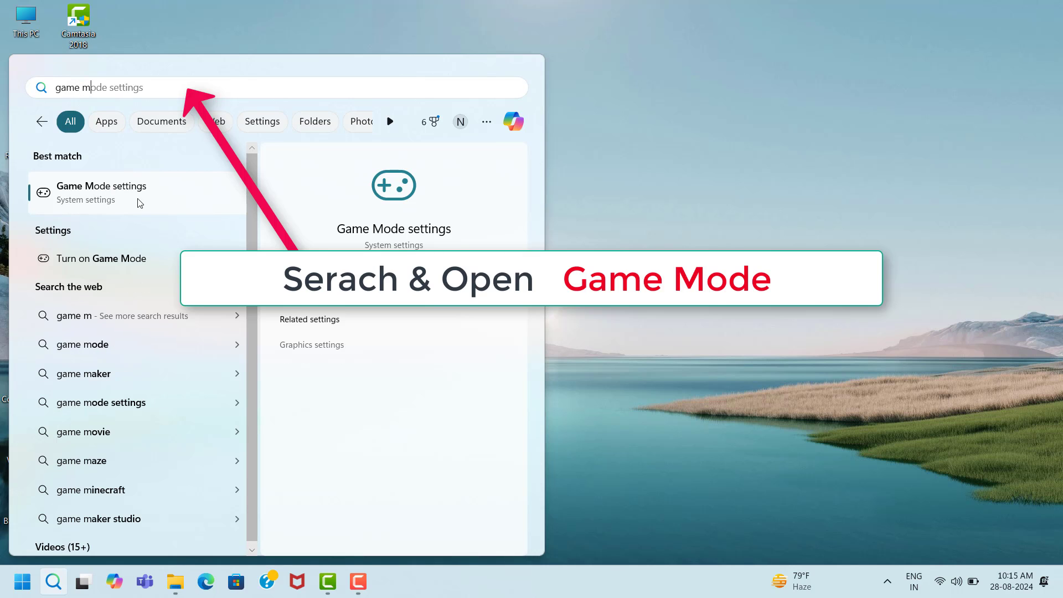
pyautogui.click(186, 206)
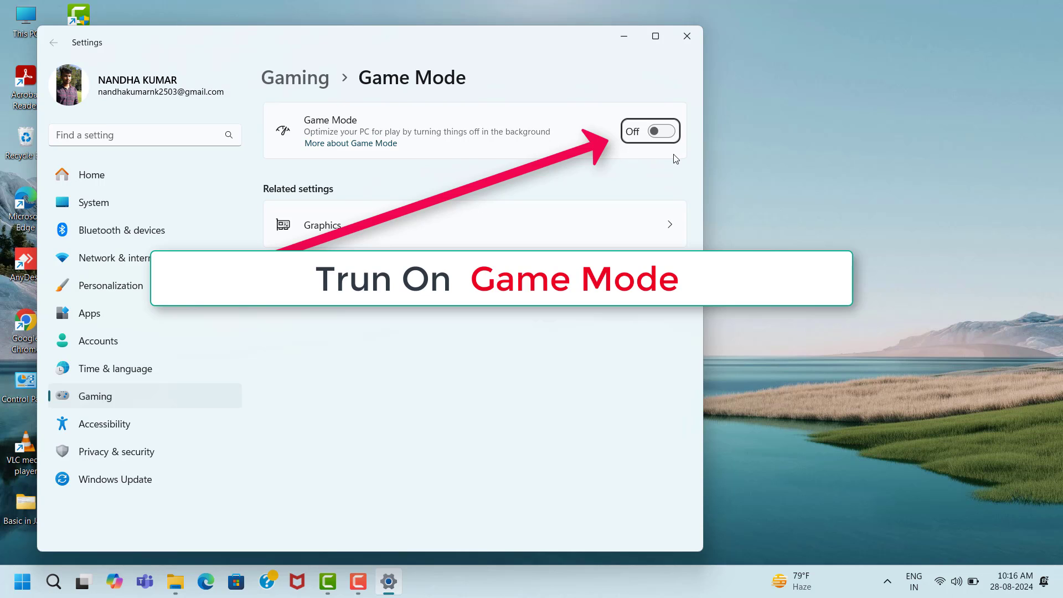
pyautogui.click(662, 131)
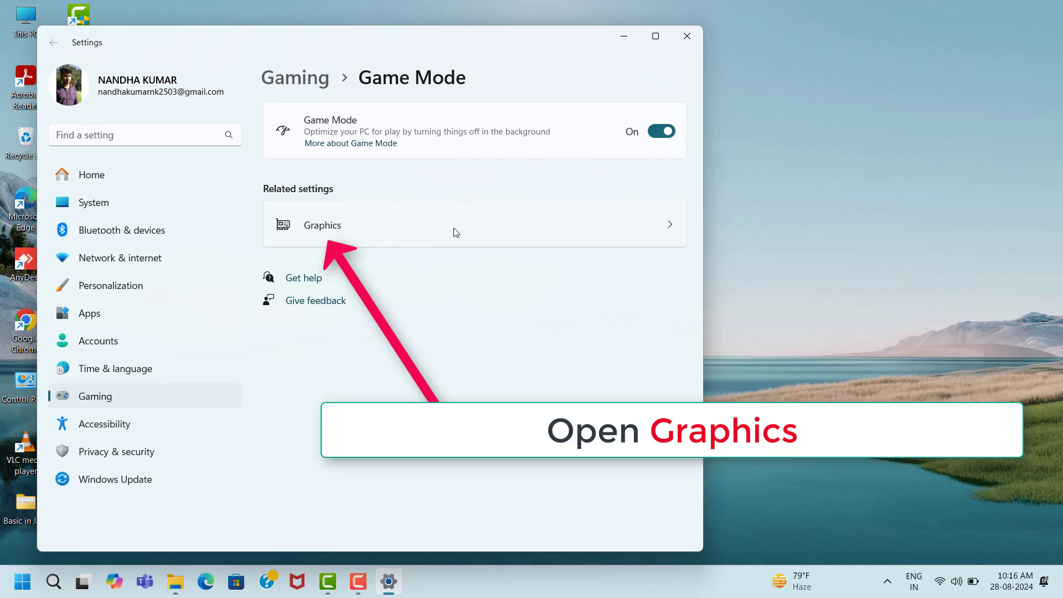
# Turn on Optimizations for windowed games in the default graphics settings.
pyautogui.click(438, 233)
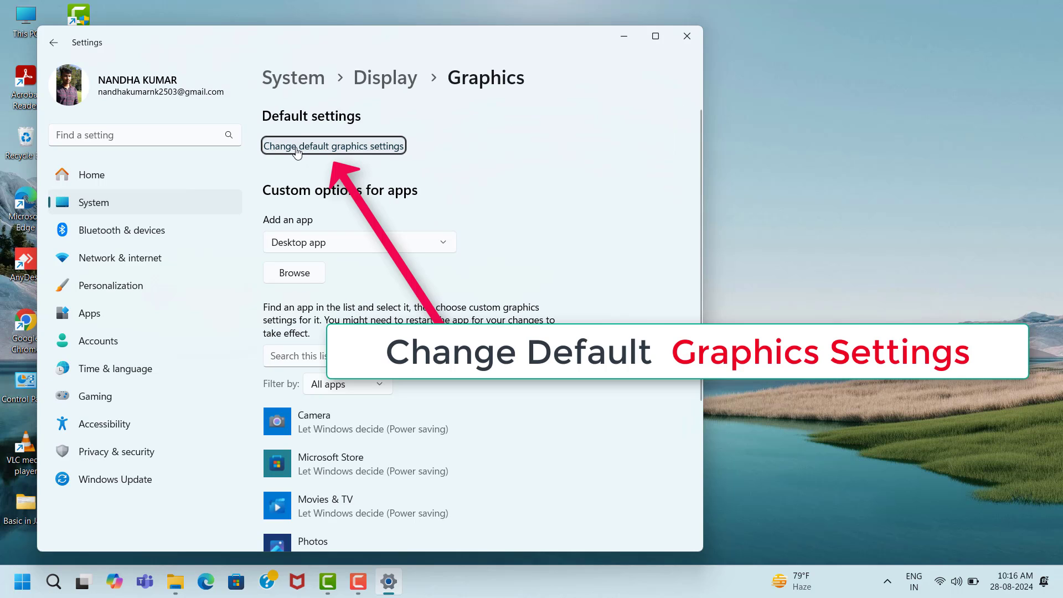
pyautogui.click(339, 145)
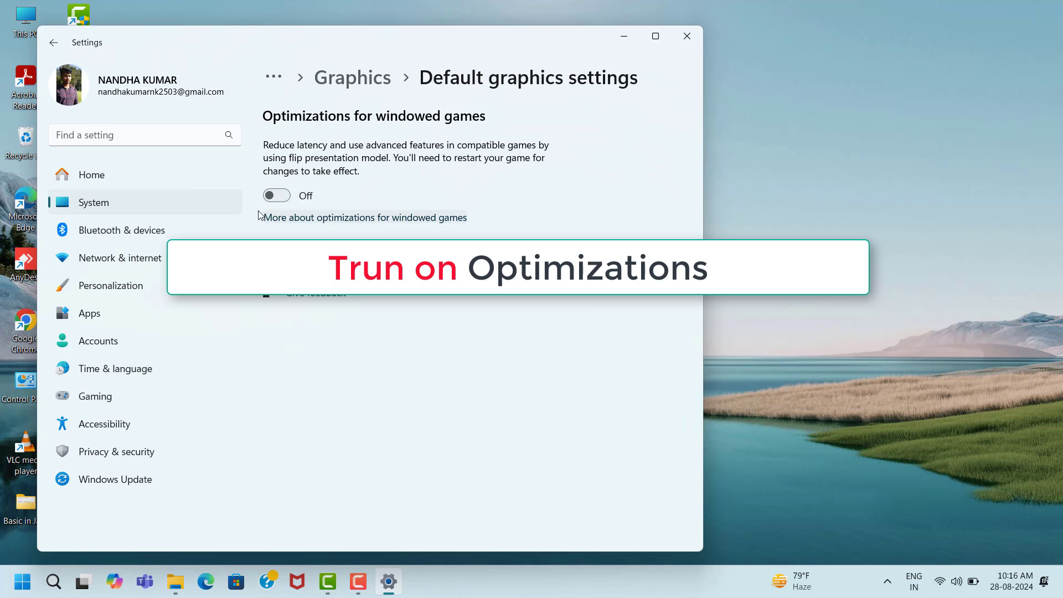
pyautogui.click(284, 196)
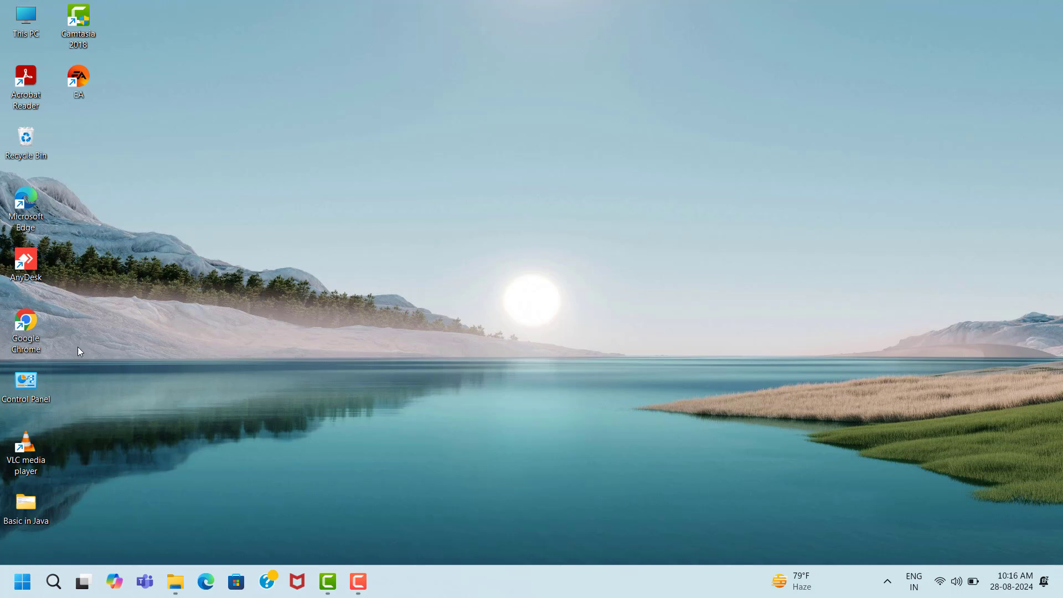
# Switch to Google Chrome, search for directx setup, and download dxwebsetup.exe from Microsoft's DirectX End-User Runtime Web Installer page.
pyautogui.doubleClick(48, 324)
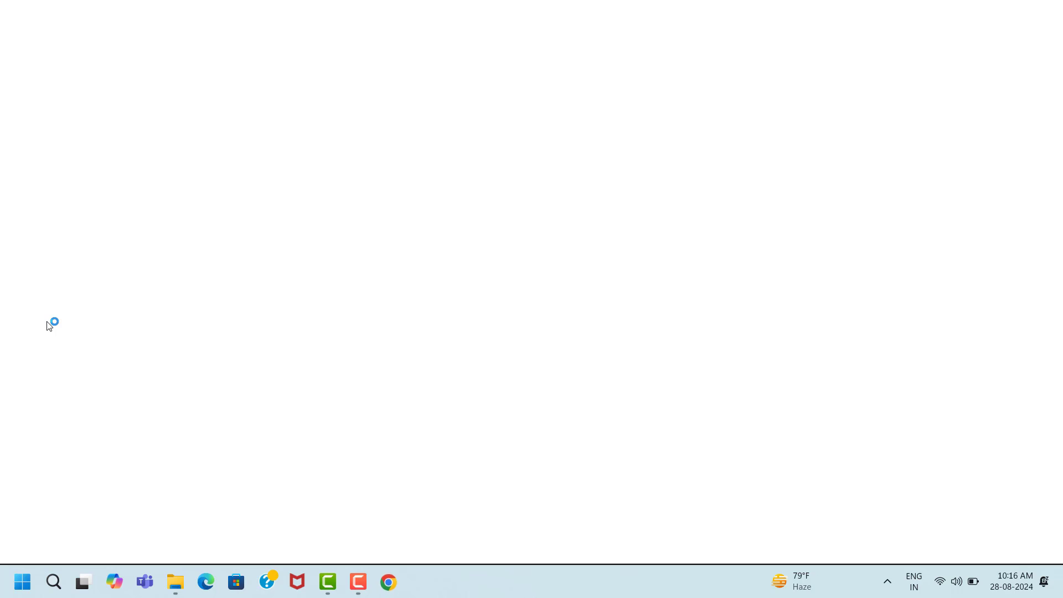
pyautogui.click(310, 305)
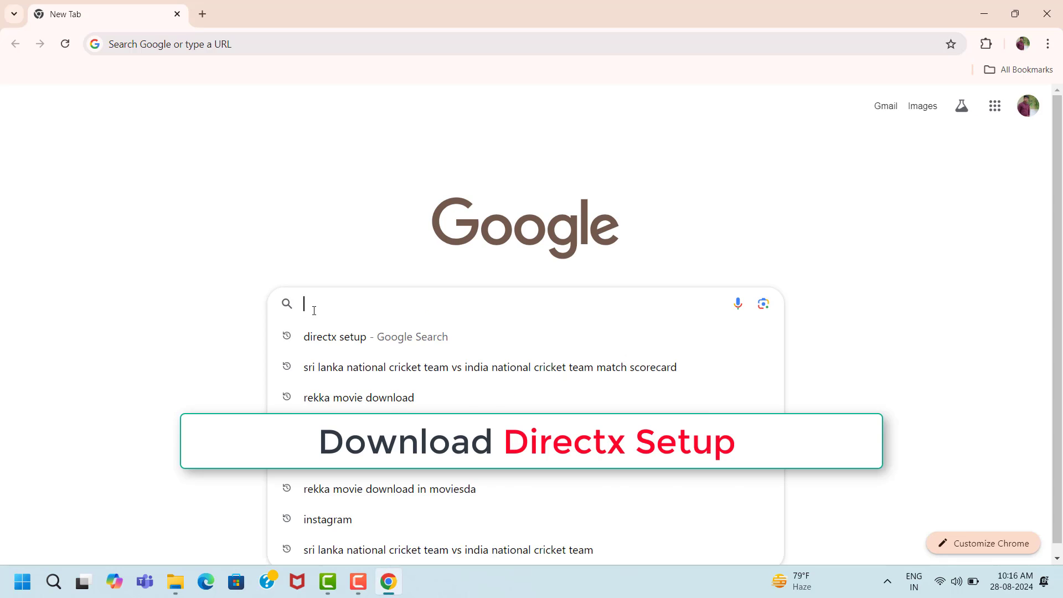
pyautogui.write('directx setup')
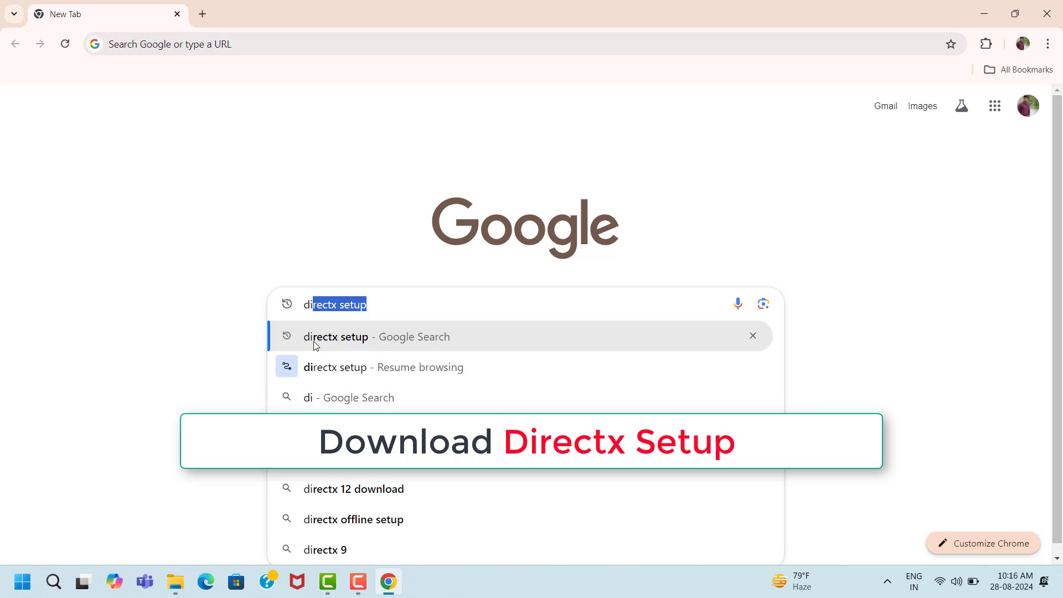
pyautogui.click(357, 343)
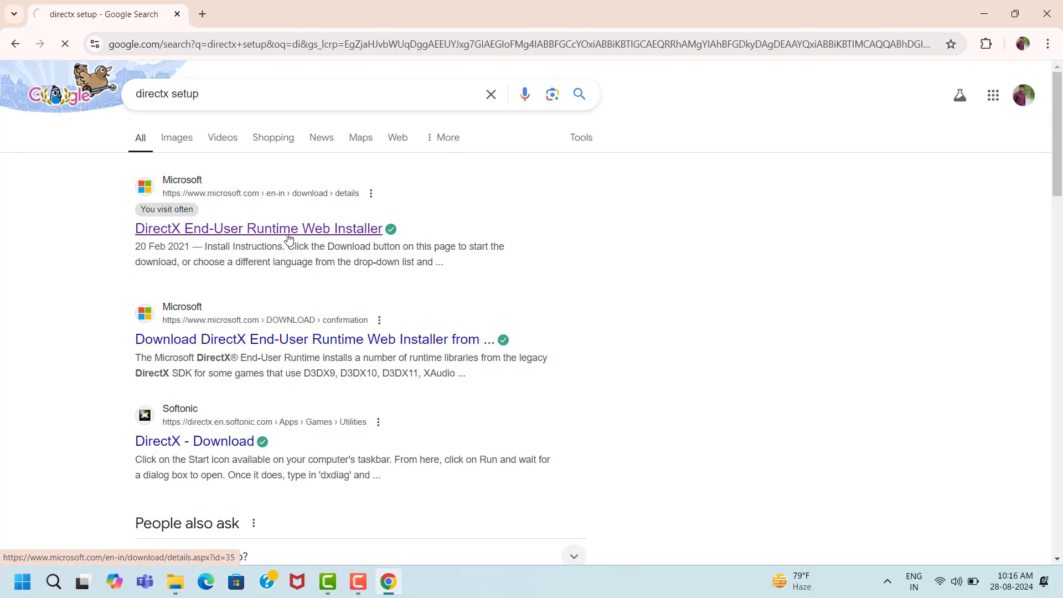
pyautogui.scroll(-5, 288, 238)
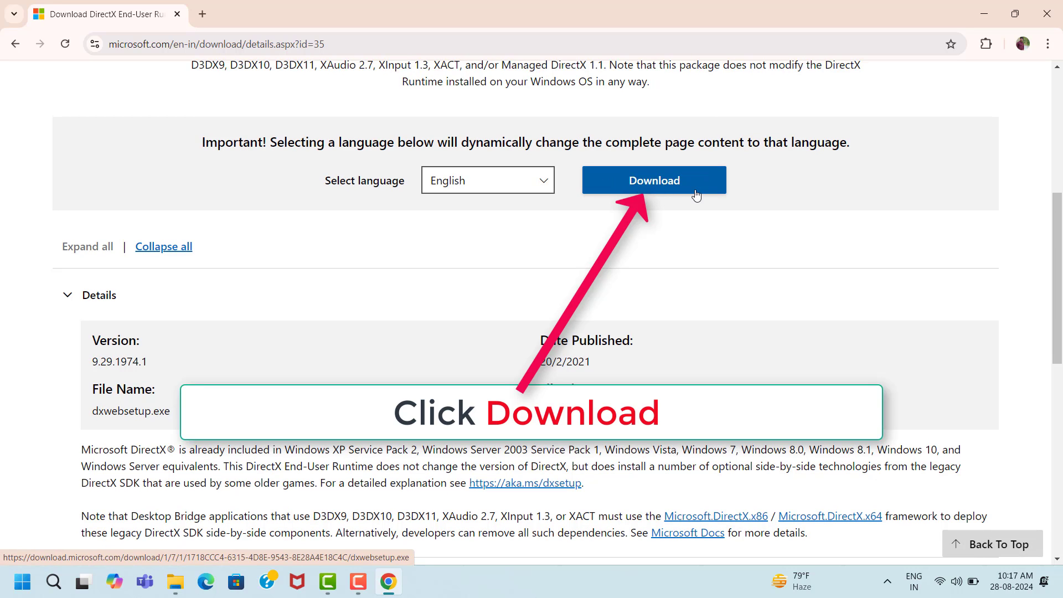
pyautogui.click(674, 193)
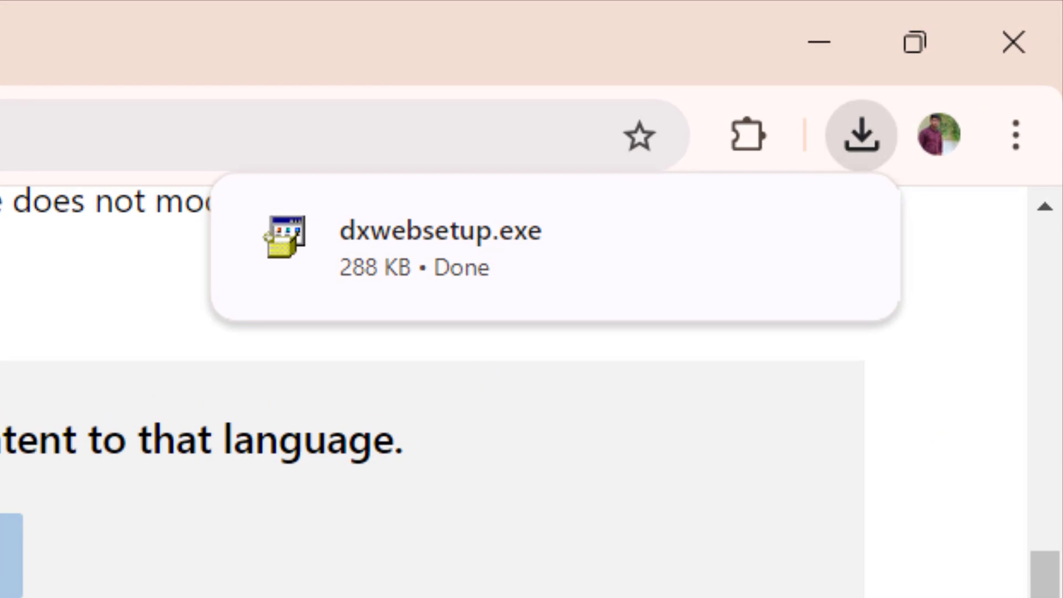
# Launch the downloaded dxwebsetup.exe, accept the DirectX license agreement, and continue through the setup wizard.
pyautogui.click(839, 232)
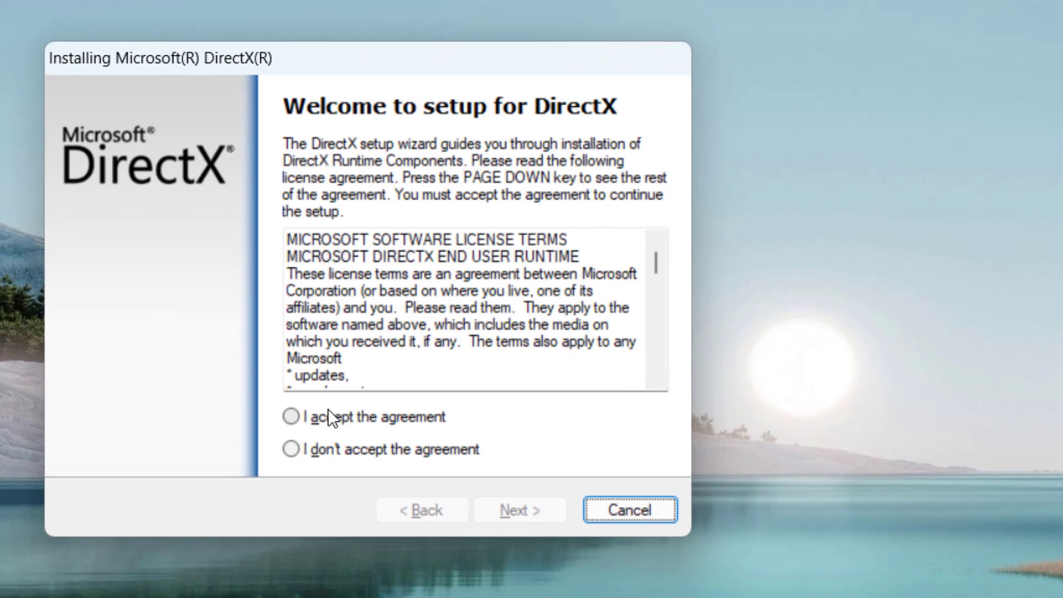
pyautogui.click(294, 415)
pyautogui.click(514, 507)
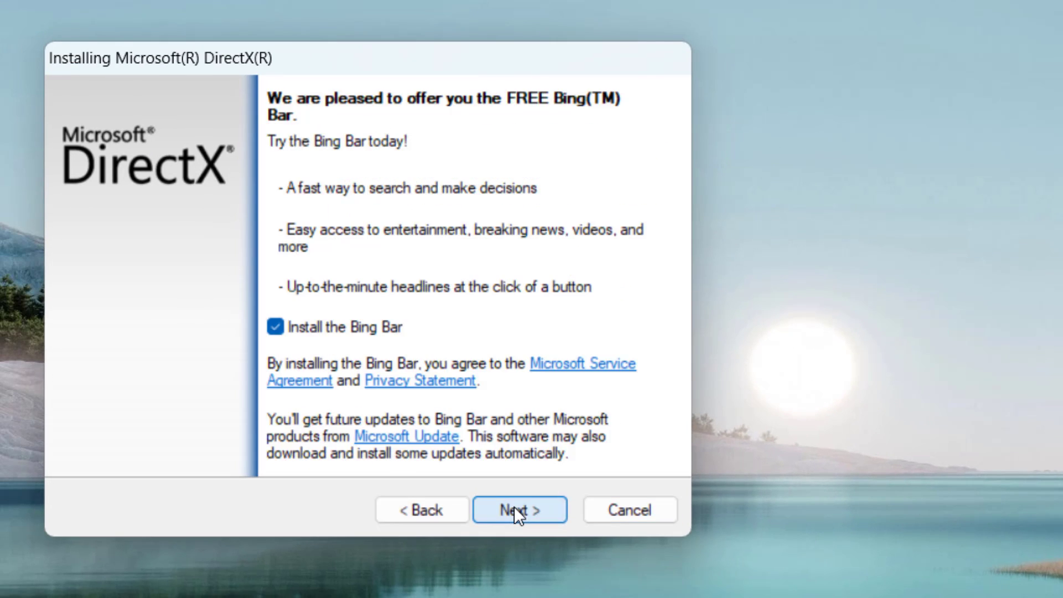
pyautogui.click(514, 506)
pyautogui.click(515, 510)
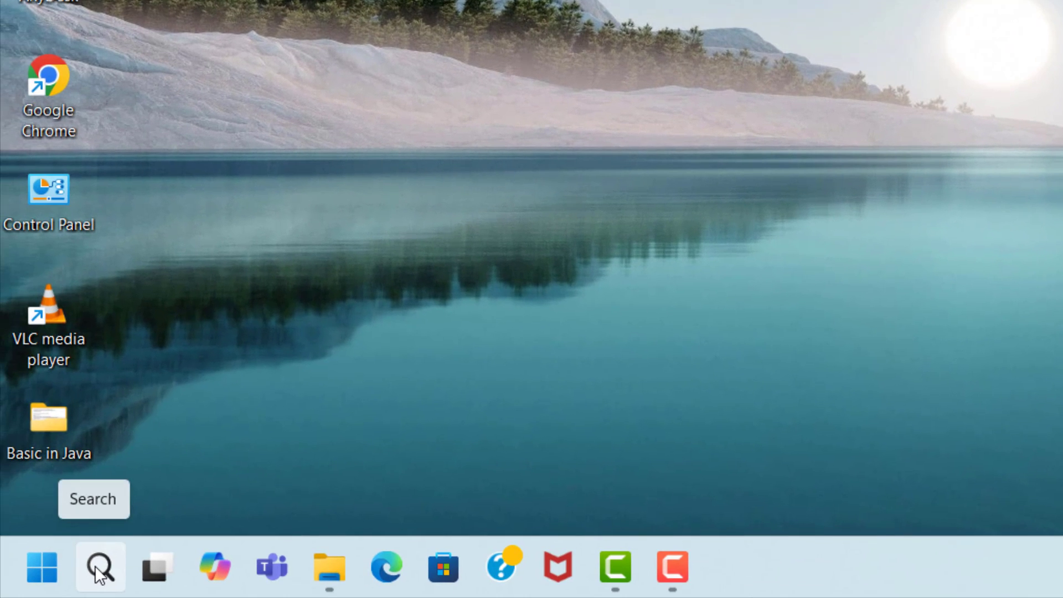
# Search Windows for Device Manager and open it.
pyautogui.click(100, 574)
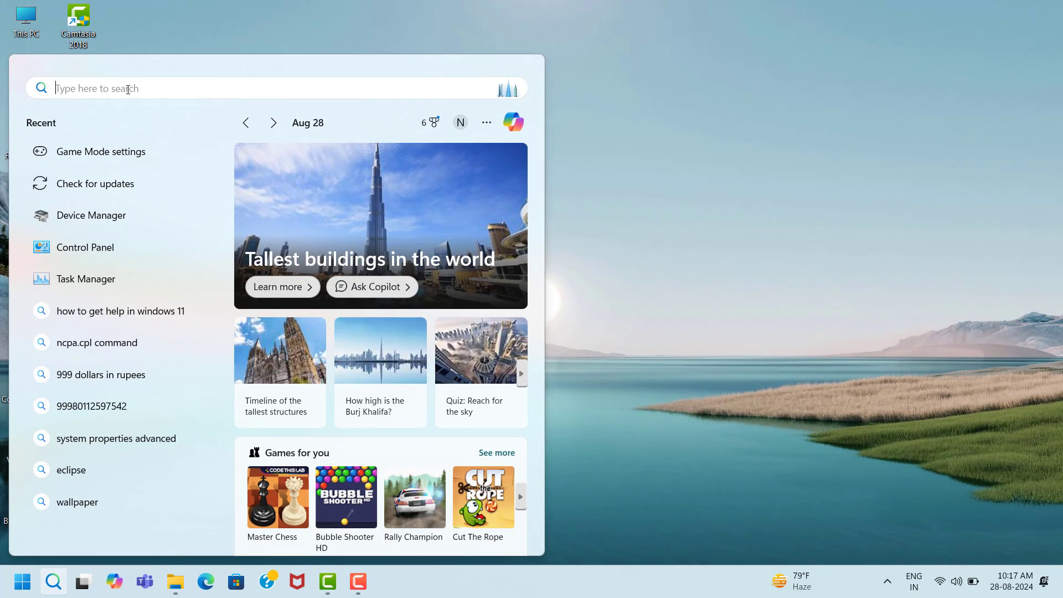
pyautogui.write('dev')
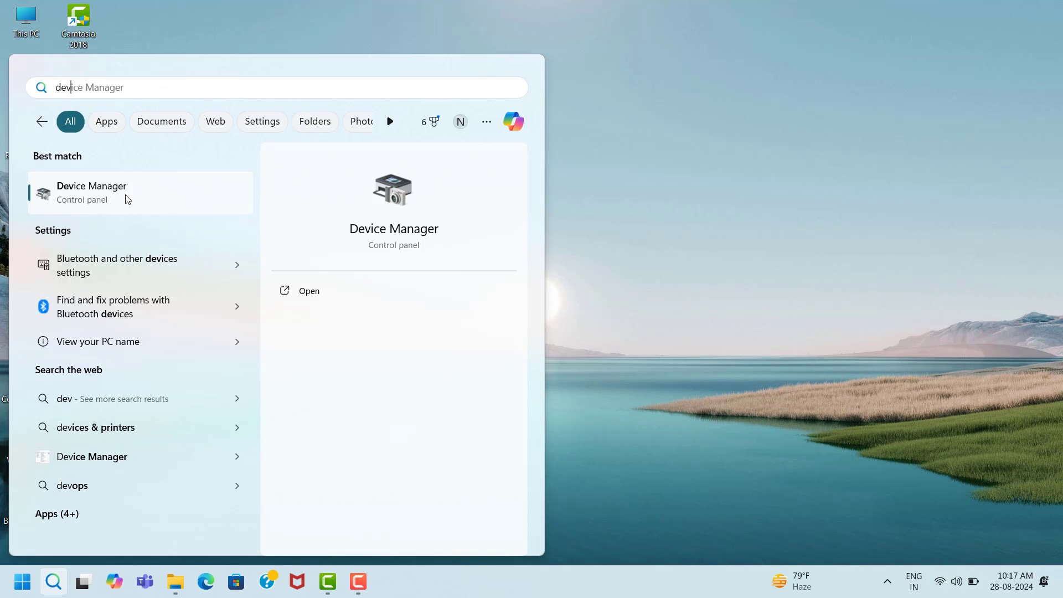
pyautogui.click(138, 198)
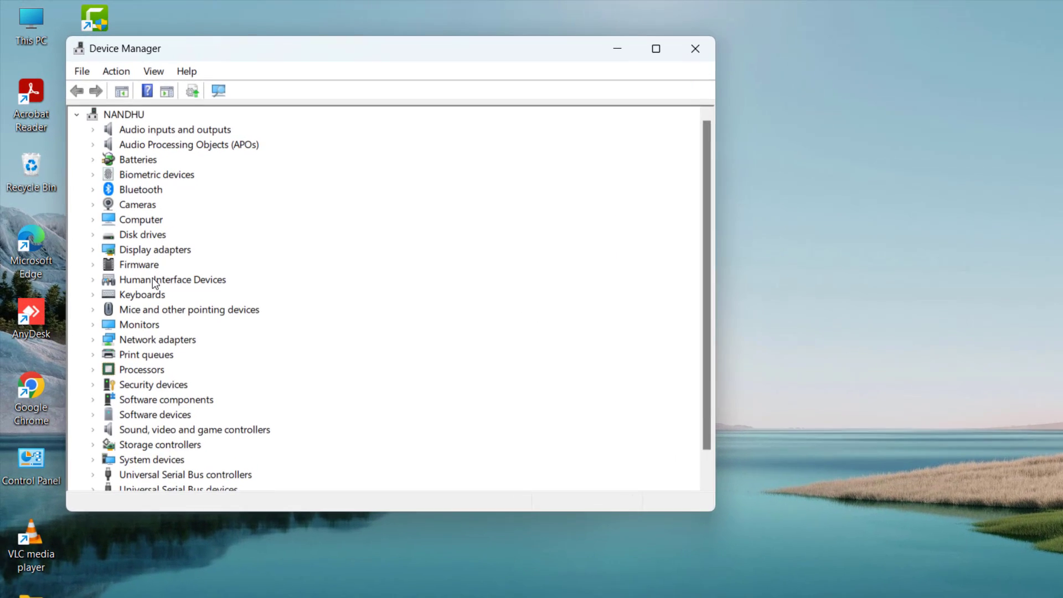
# Start a driver update for the Intel(R) Iris(R) Xe Graphics device under Display adapters.
pyautogui.click(157, 254)
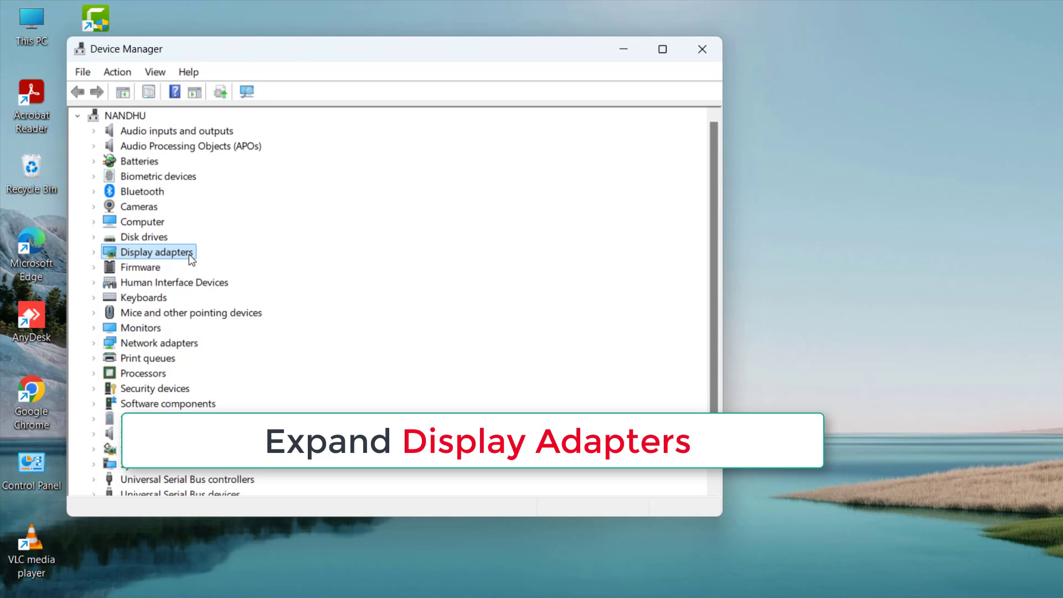
pyautogui.click(93, 252)
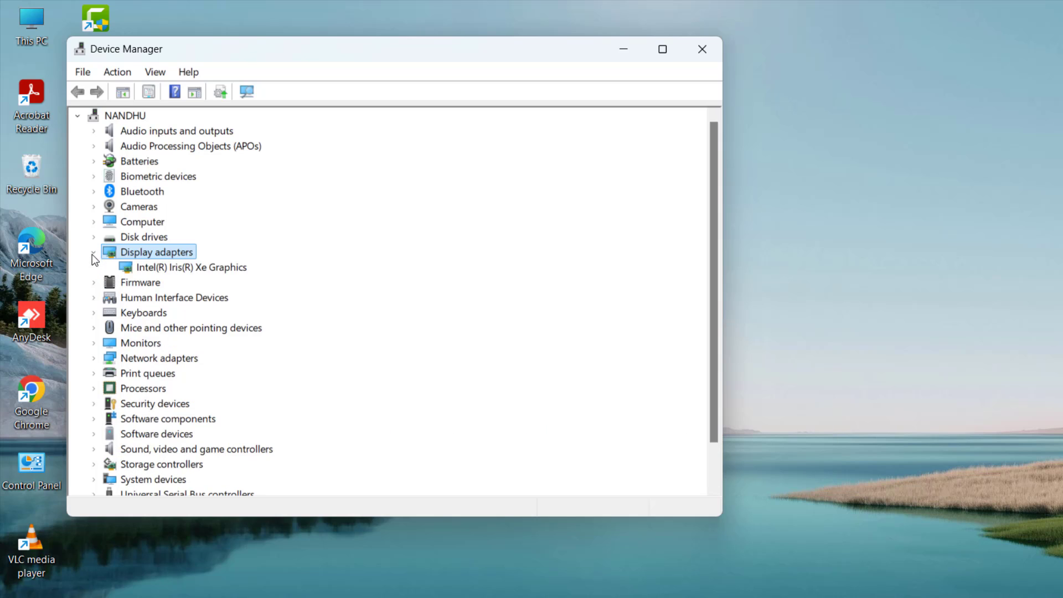
pyautogui.press('Down')
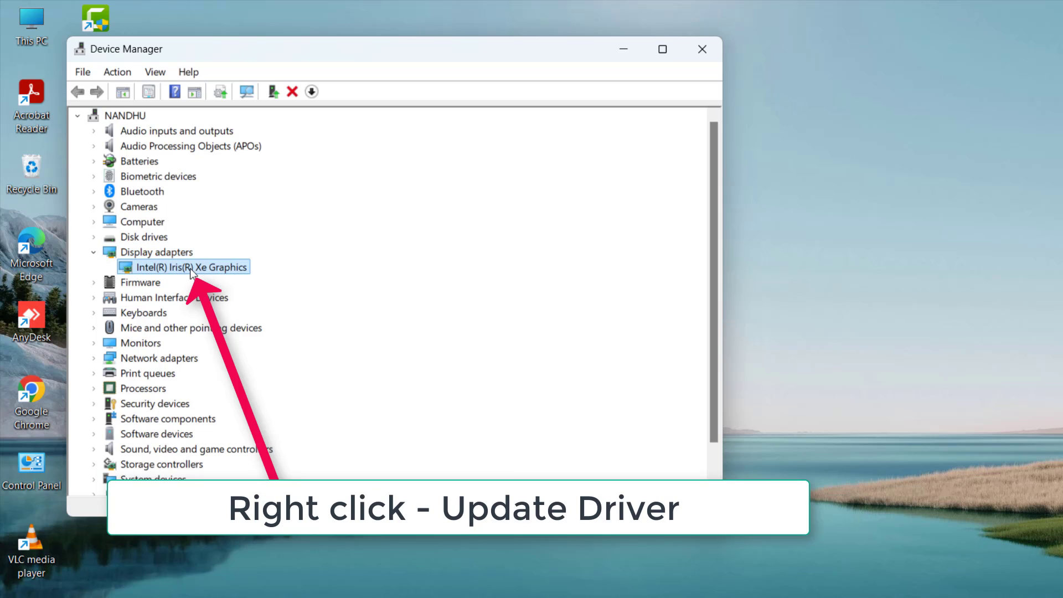
pyautogui.rightClick(211, 271)
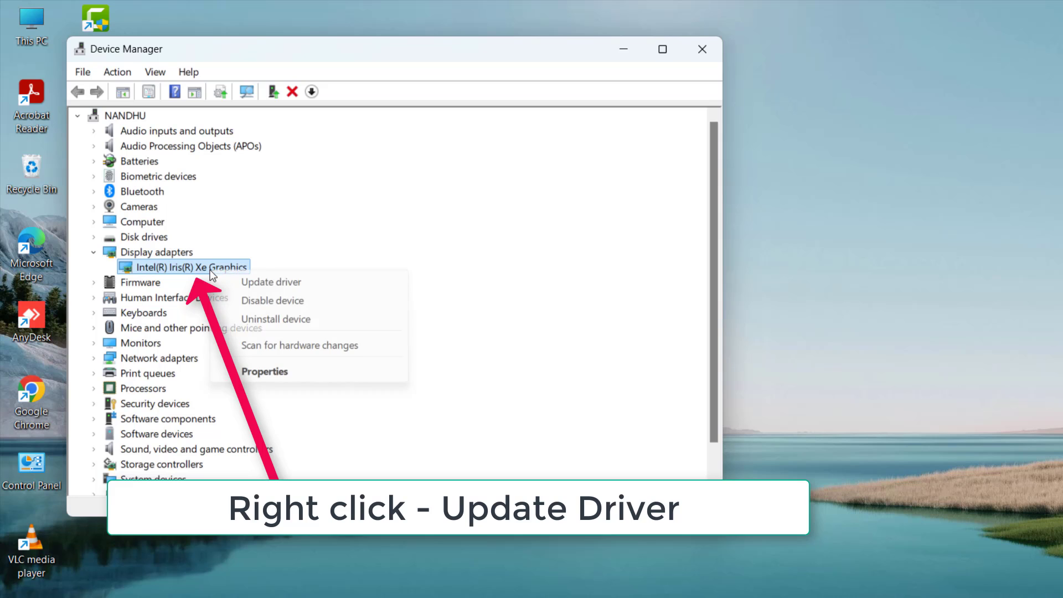
pyautogui.click(250, 286)
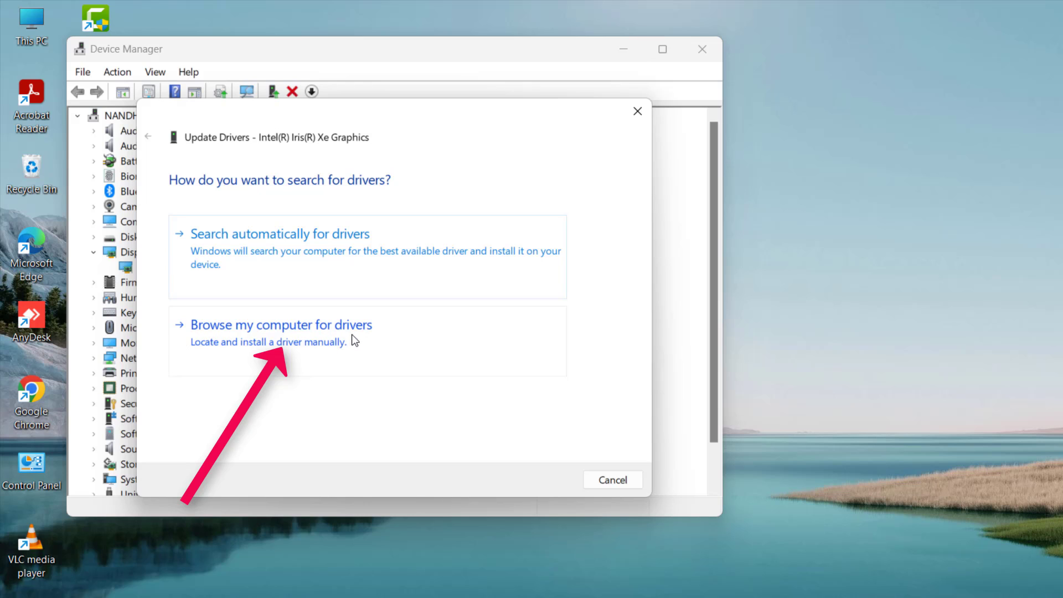
# Browse the computer for drivers, choose from the list of available ones, and install the Intel(R) Iris(R) Xe Graphics driver.
pyautogui.click(299, 339)
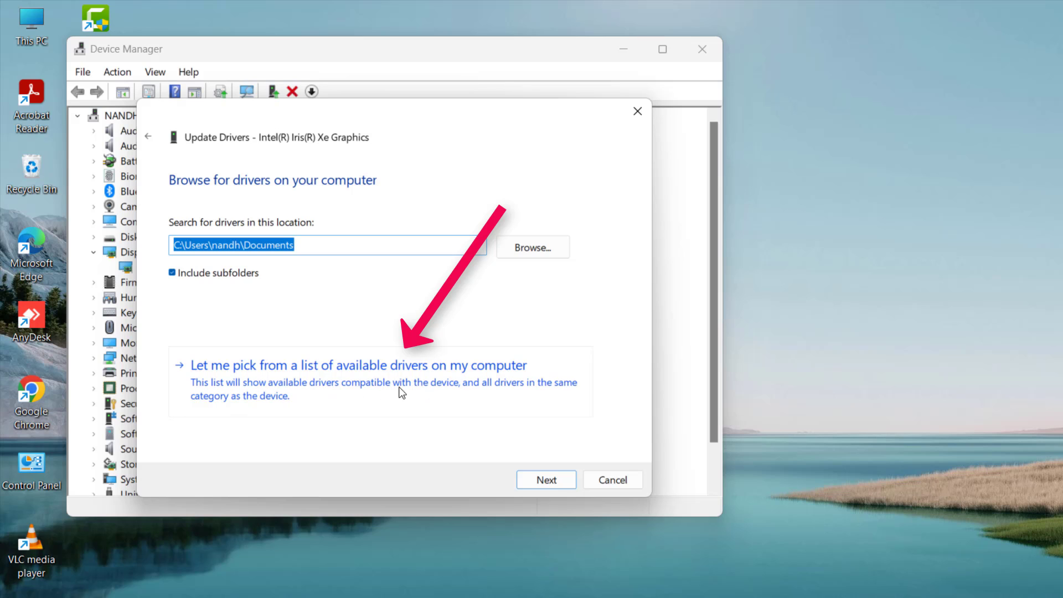
pyautogui.click(326, 373)
pyautogui.click(263, 331)
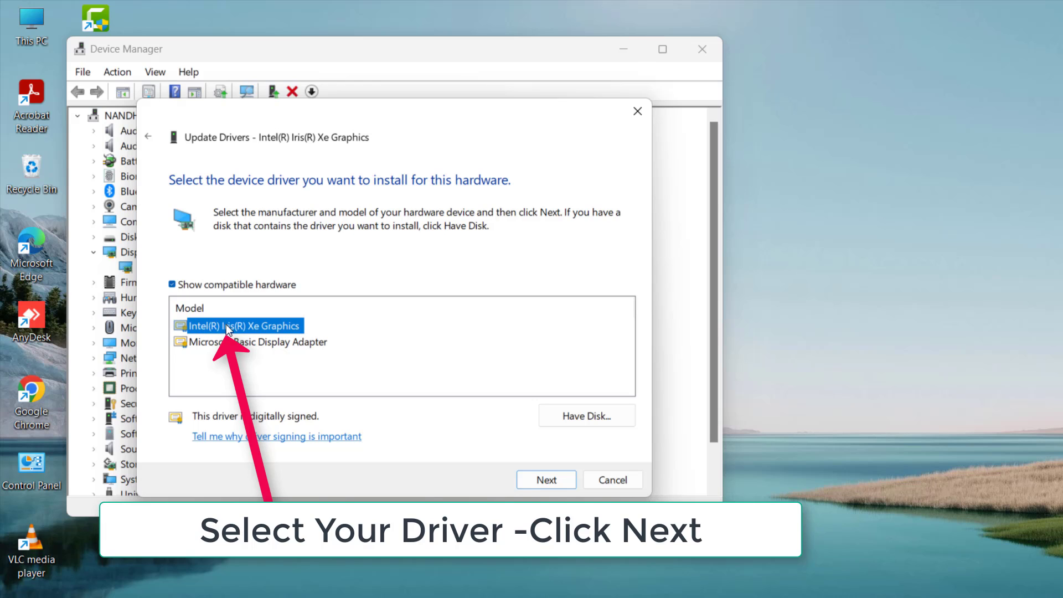
pyautogui.click(546, 479)
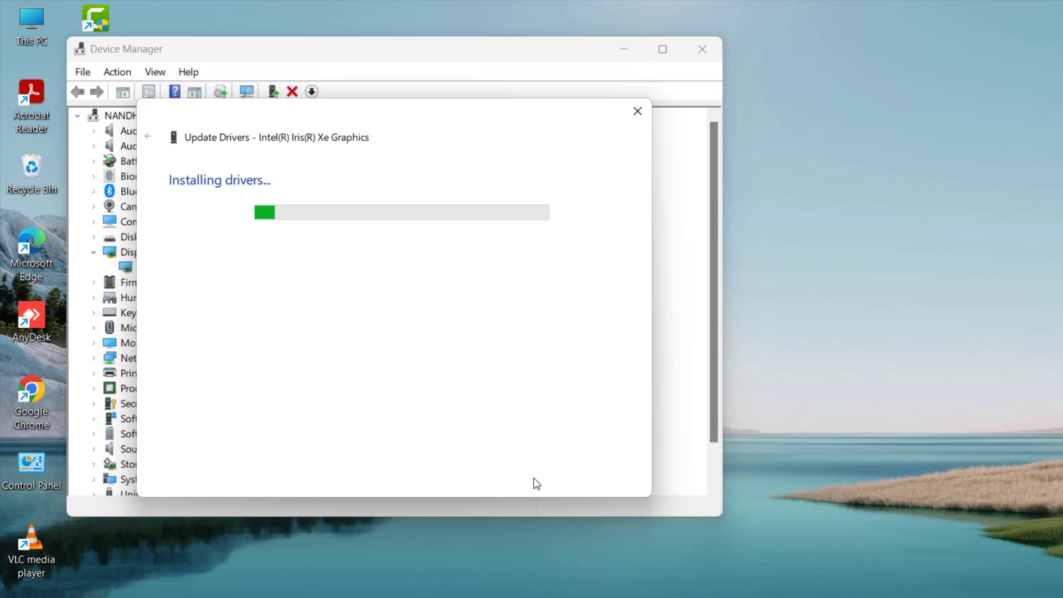